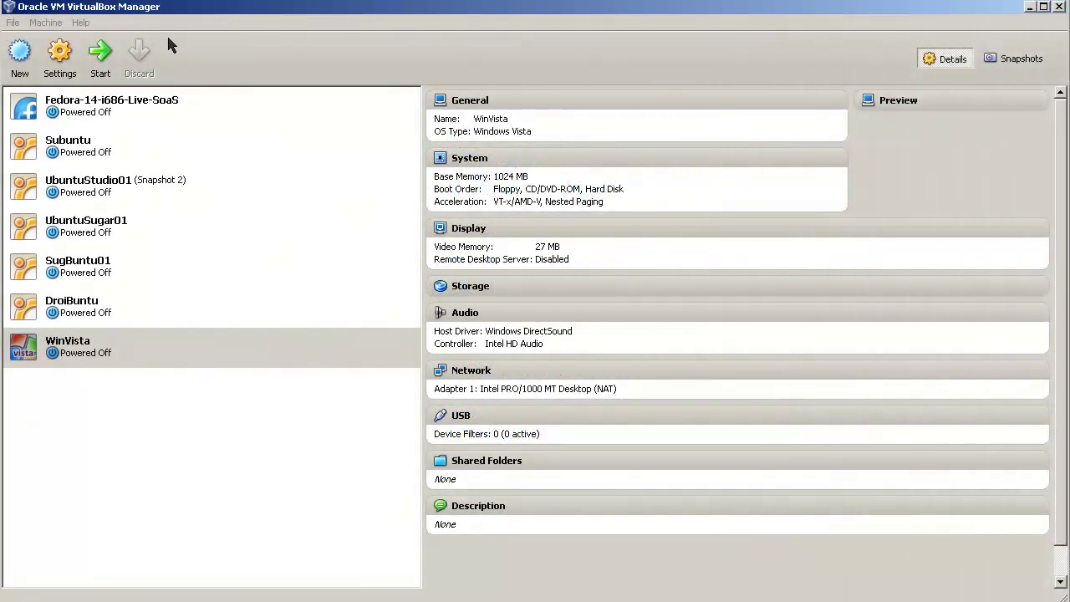
Open VirtualBox's global Preferences at General and list the Default Machine Folder choices.
left_click(168, 39)
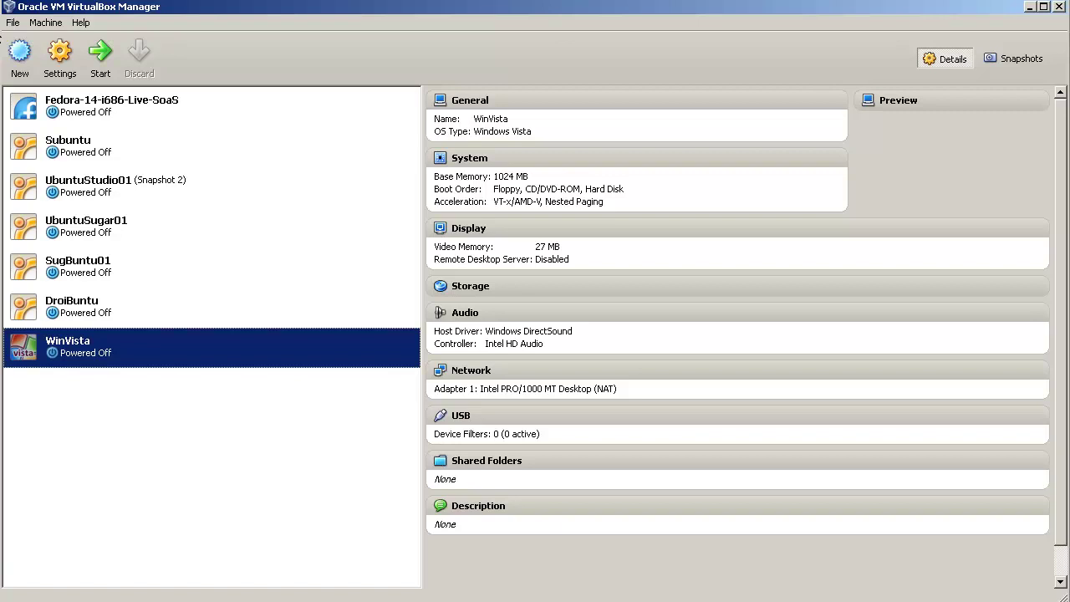
left_click(13, 23)
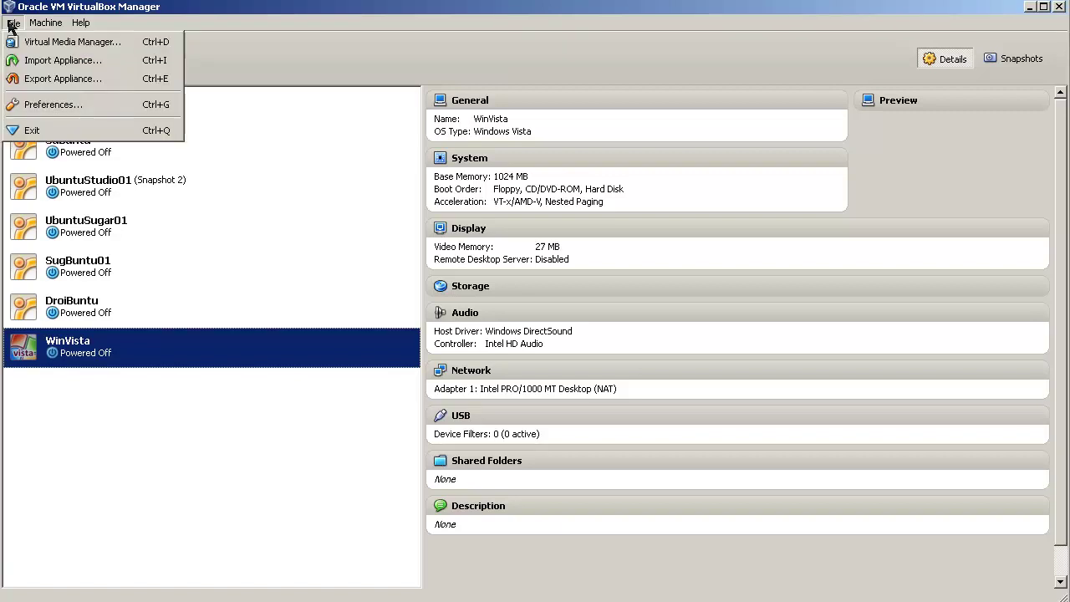
left_click(29, 109)
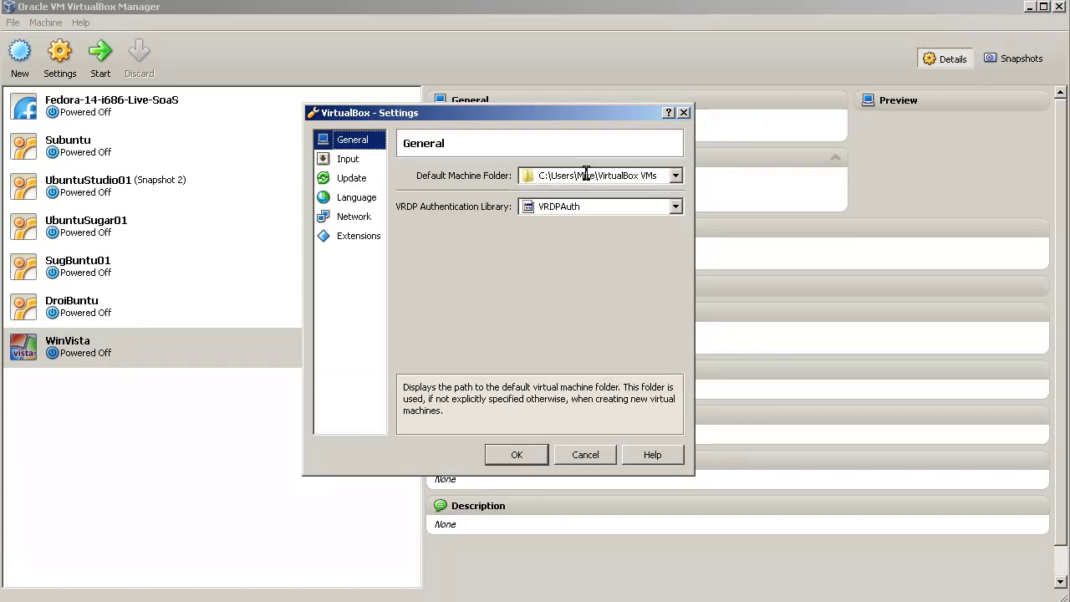
left_click(679, 179)
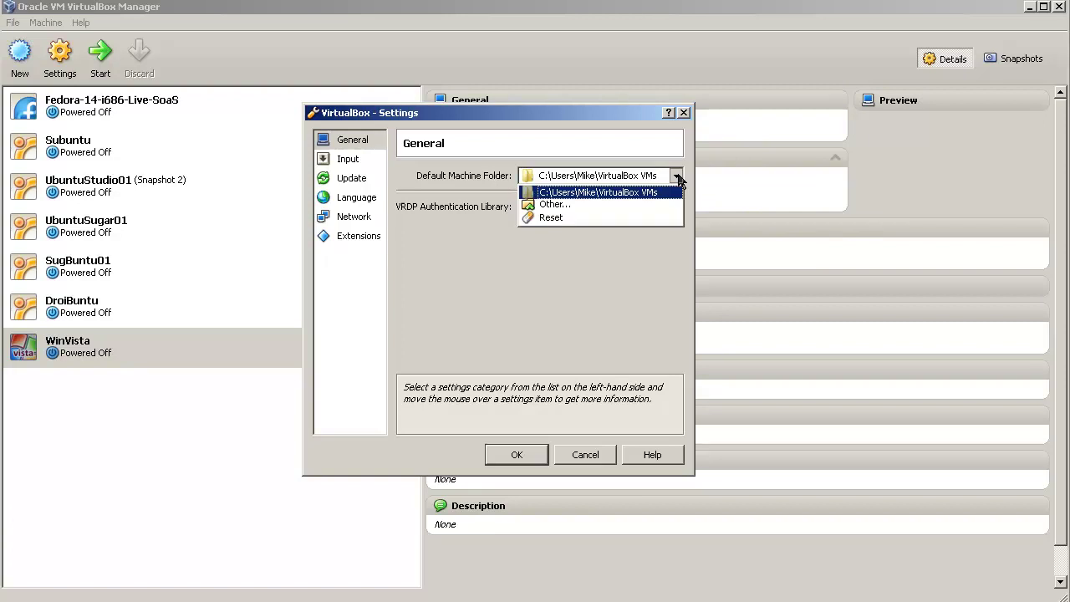
Browse for another default machine folder and navigate to C:\Users\Public.
left_click(555, 206)
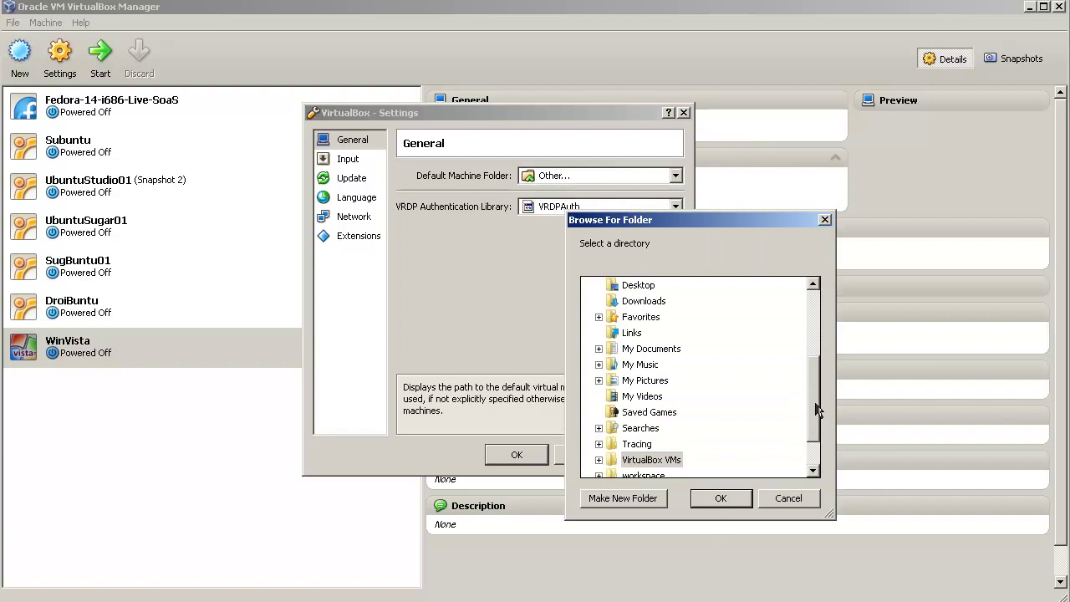
scroll(817, 408, "down", 1)
left_click(667, 447)
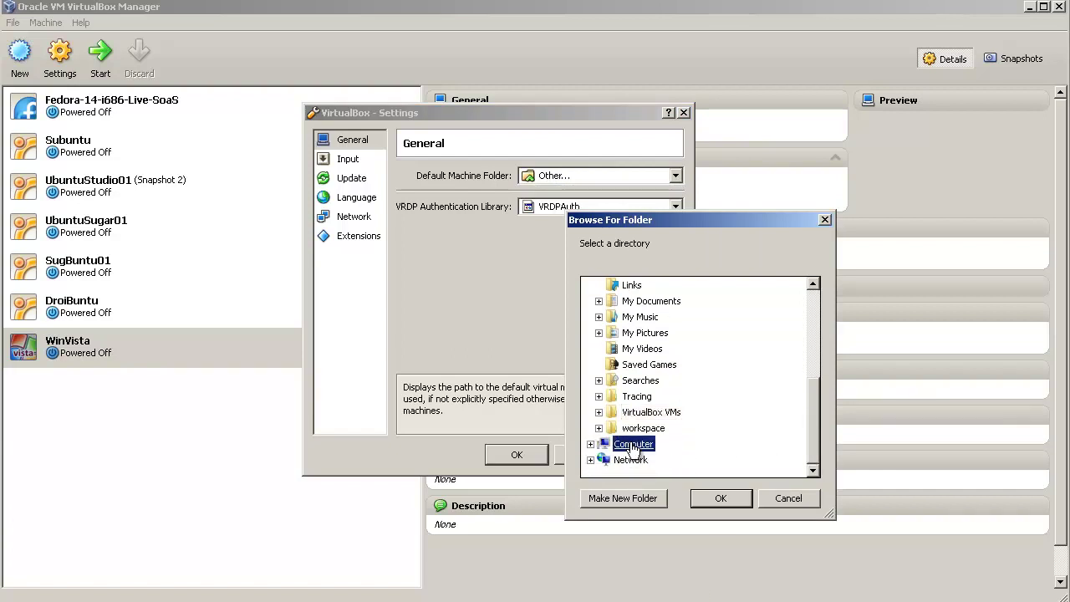
scroll(815, 402, "down", 1)
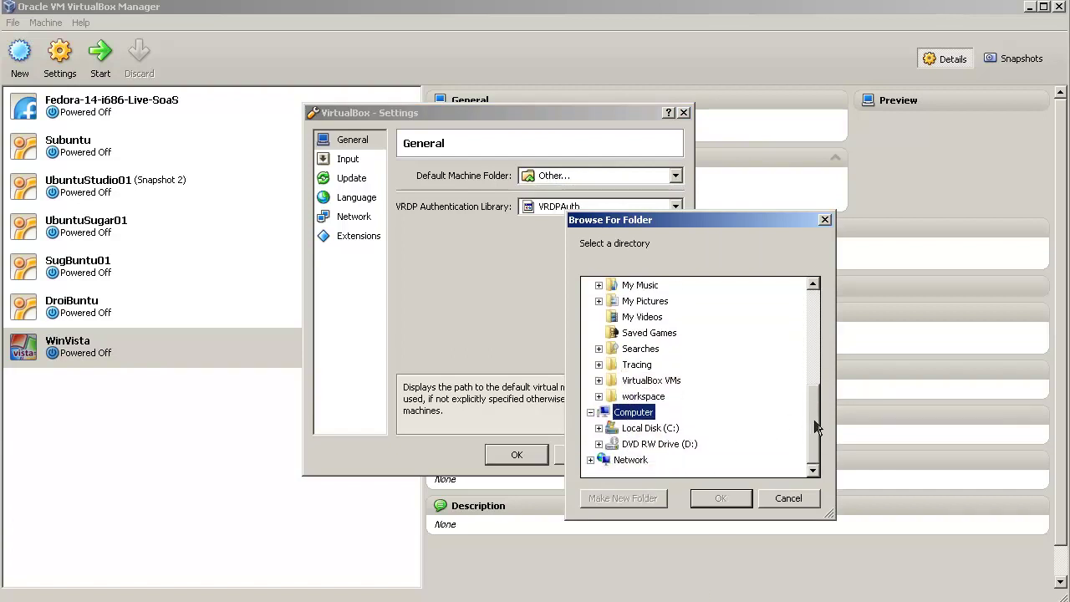
left_click(661, 428)
scroll(811, 393, "down", 4)
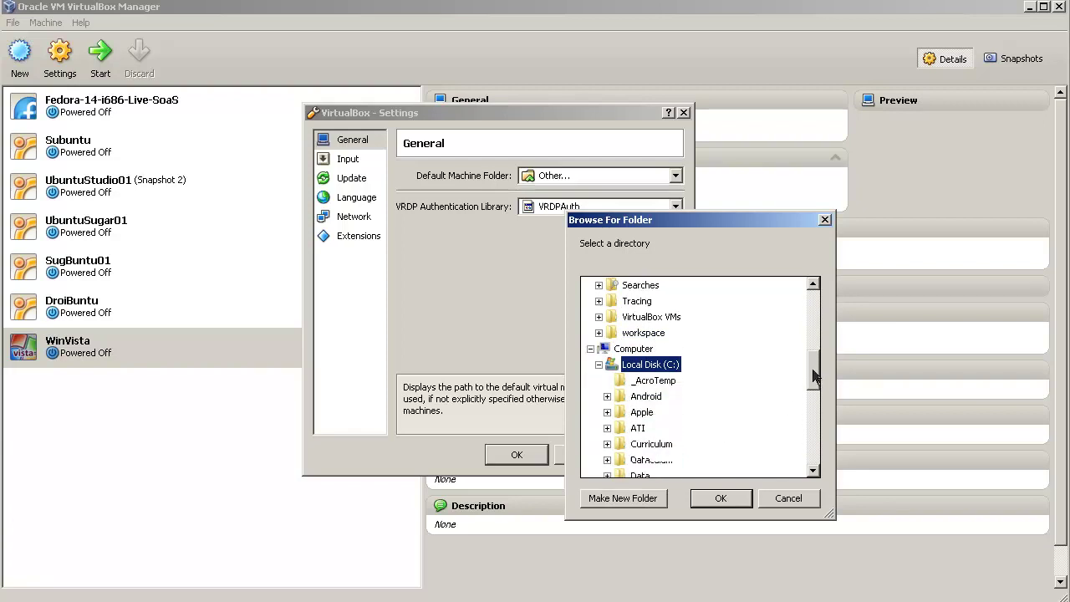
scroll(812, 398, "down", 3)
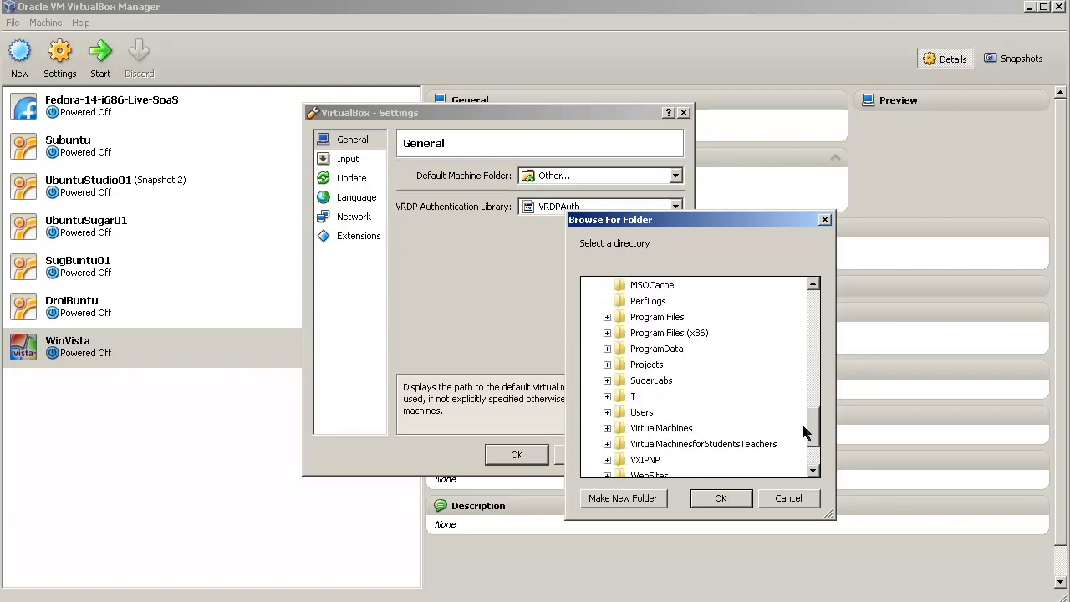
left_click(653, 414)
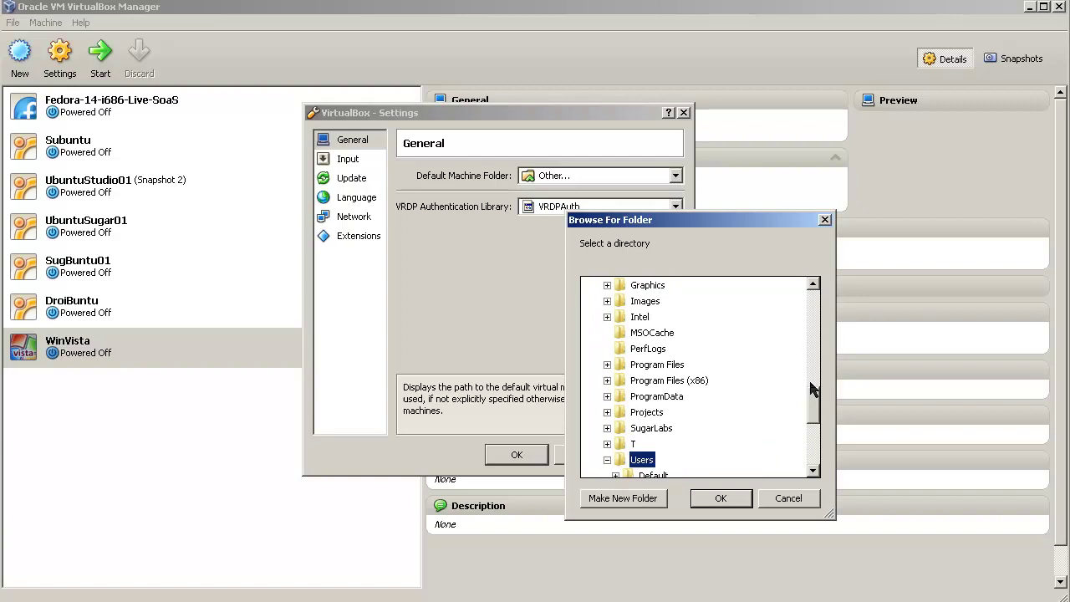
scroll(815, 404, "down", 2)
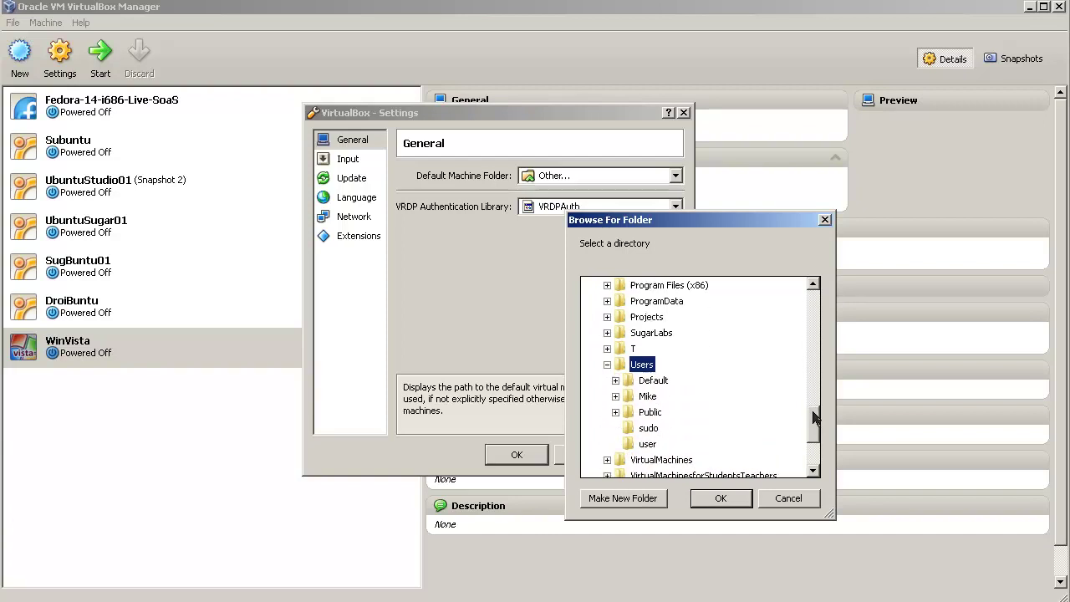
left_click(650, 410)
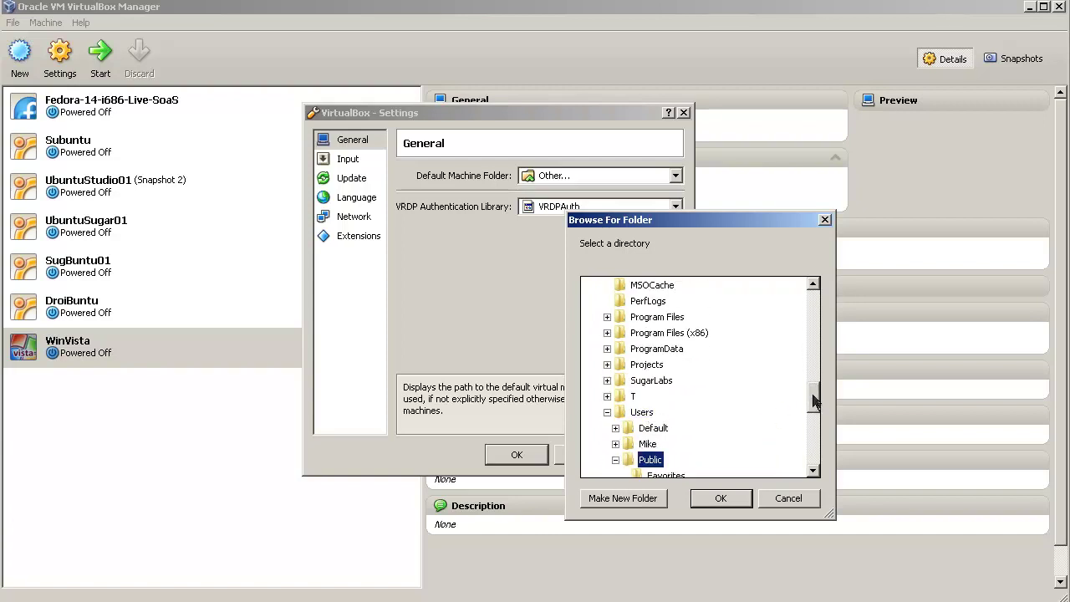
left_click_drag(819, 399, 815, 430)
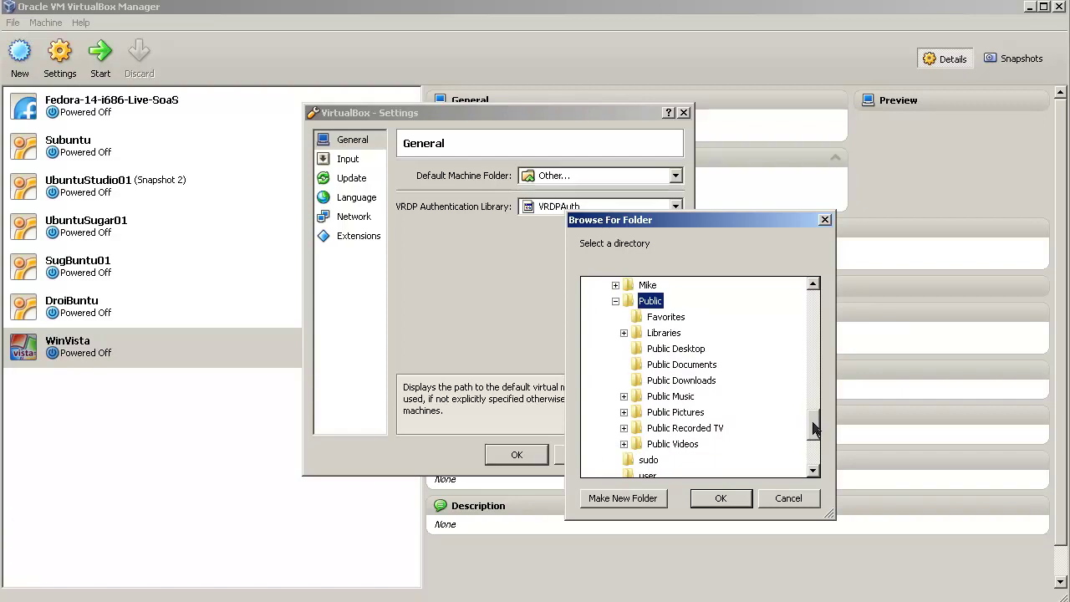
Create a new folder 'Public VMs' there and confirm it as the default machine folder.
left_click(652, 499)
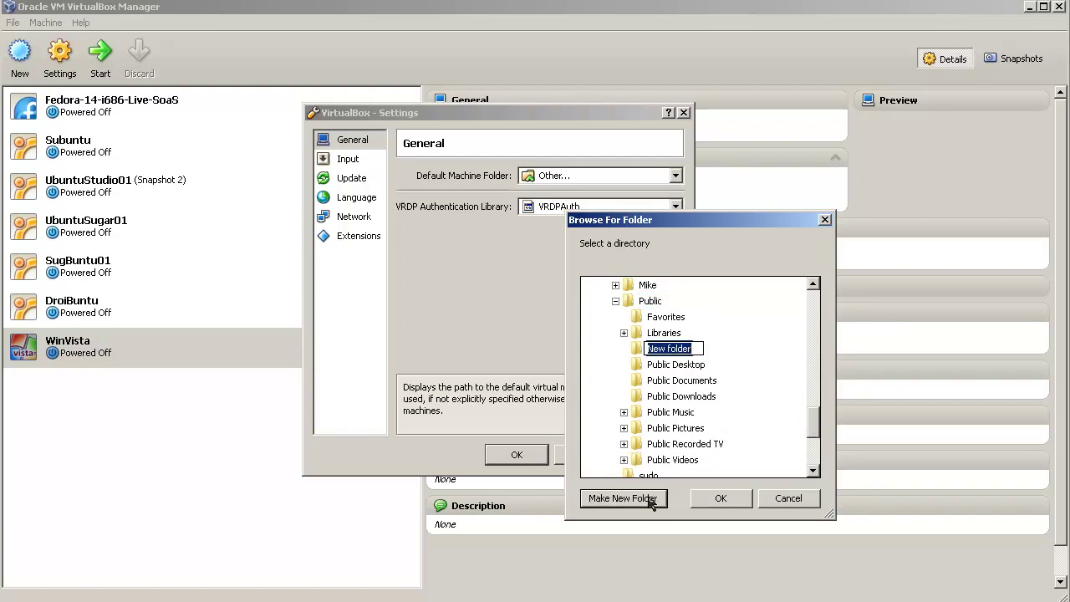
type("Public VMs")
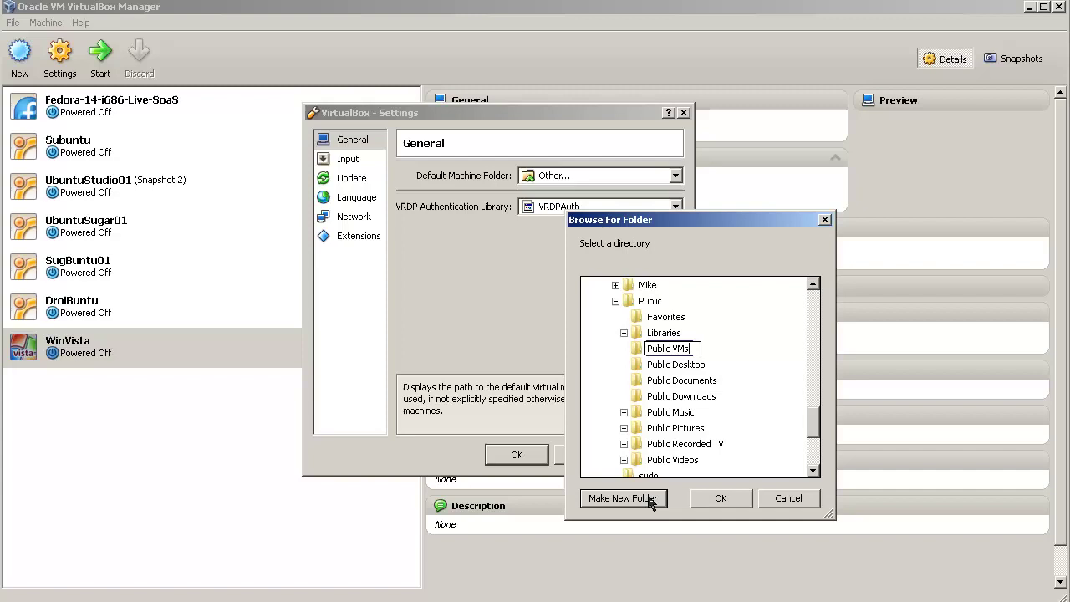
left_click(736, 500)
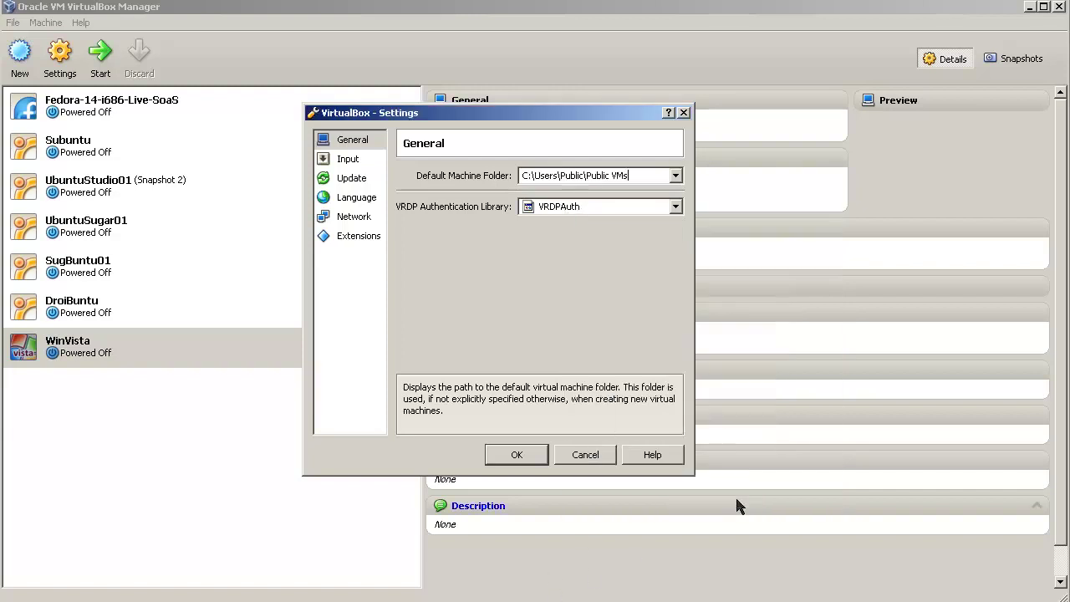
Save the preferences and start the Create New Virtual Machine wizard.
left_click(517, 455)
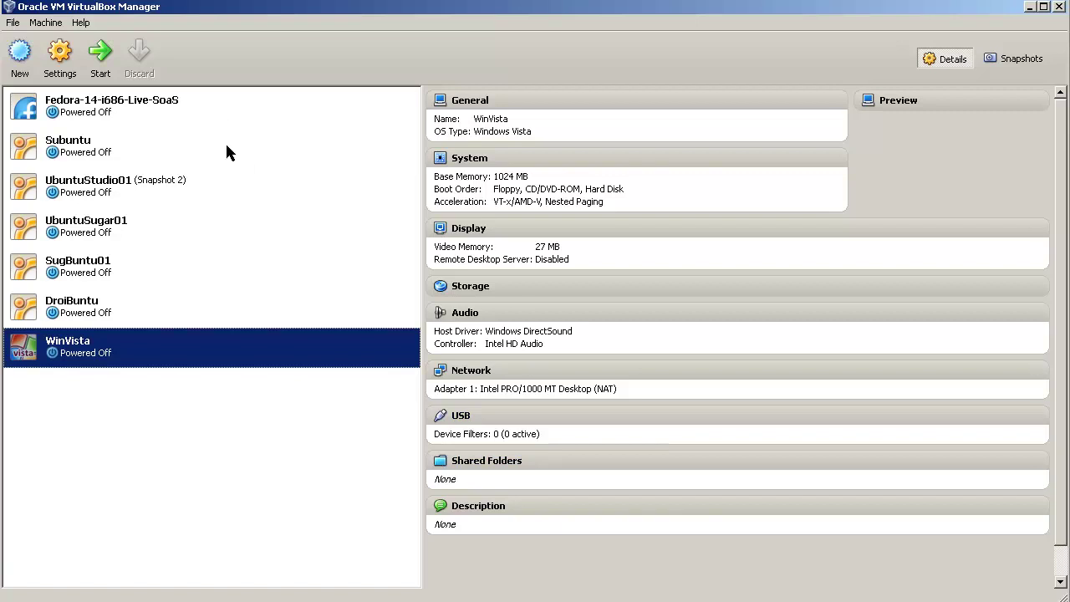
left_click(19, 55)
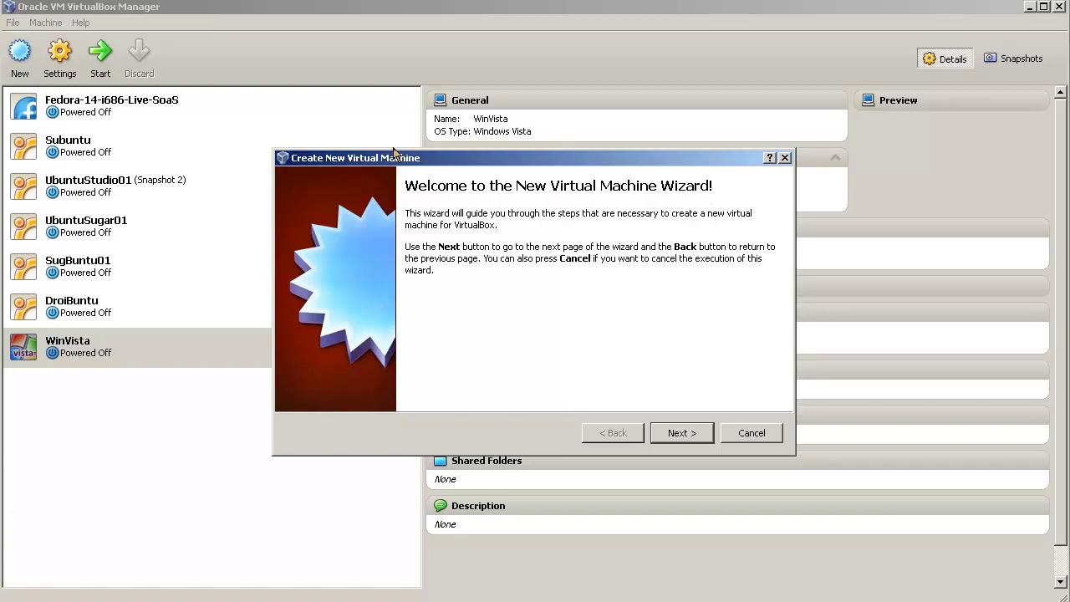
left_click(684, 434)
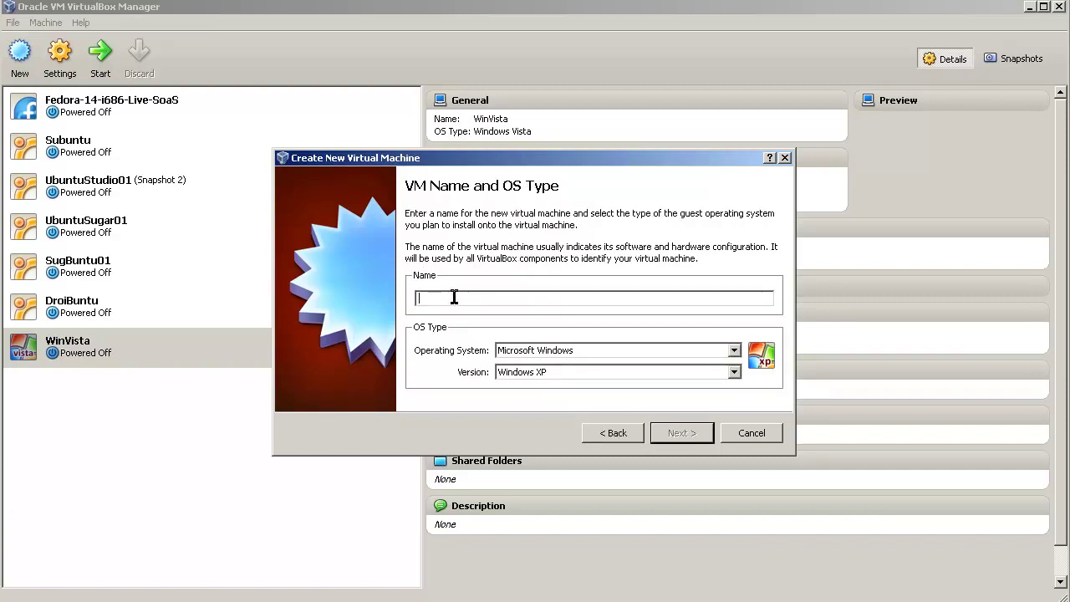
Name the new machine UbuntuUser01 with Linux/Ubuntu as its OS type.
type("Ubuntu")
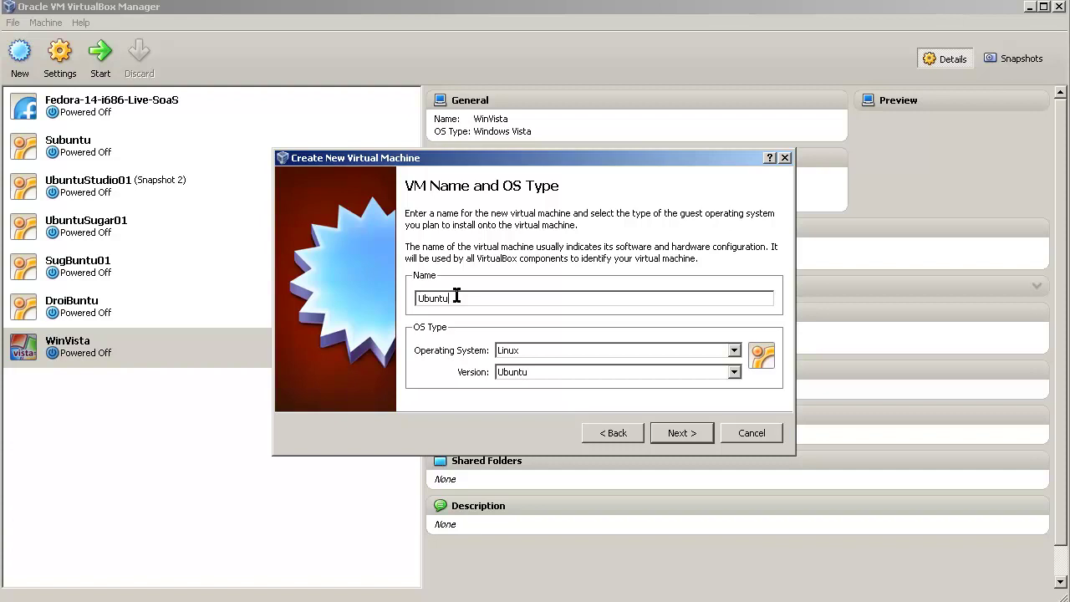
type("User01")
left_click(681, 433)
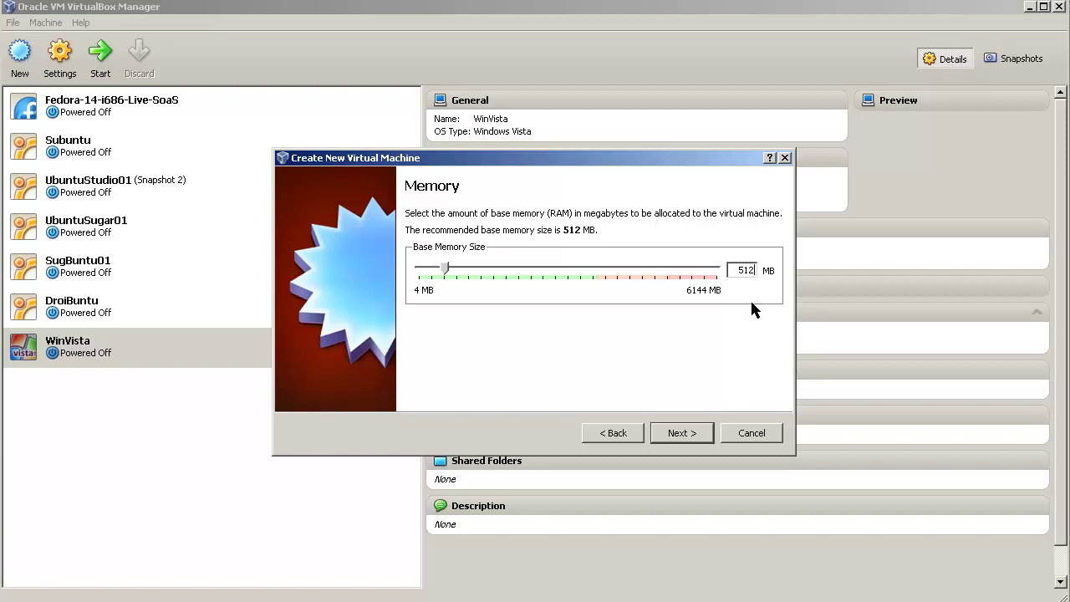
Replace the recommended 512 MB base memory with 768 MB.
key("BackSpace")
key("BackSpace")
key("BackSpace")
type("768")
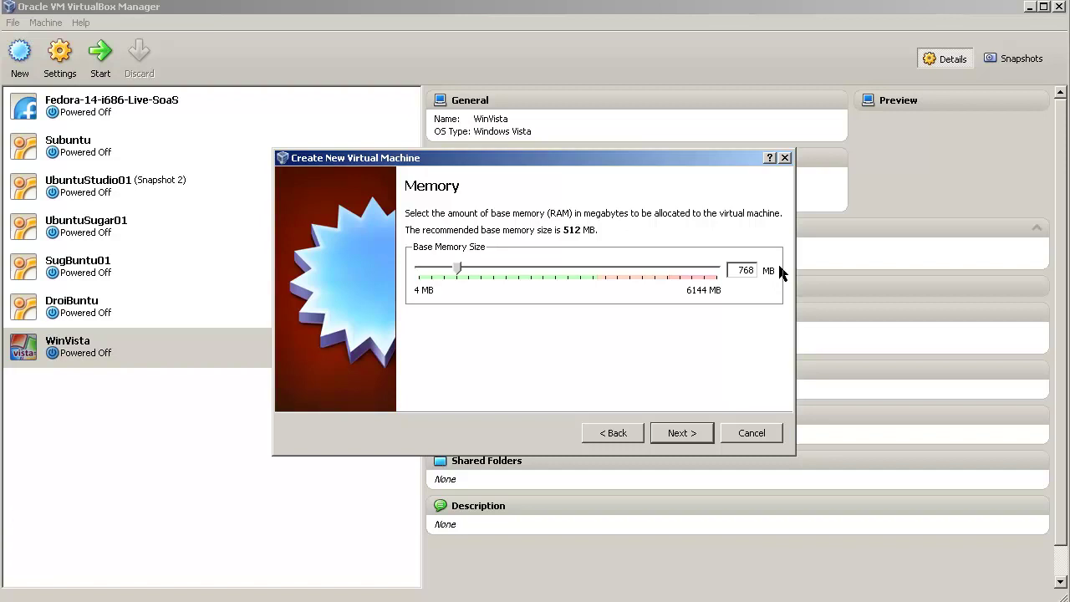
Accept 768 MB and move to the Virtual Hard Disk page, keeping Create new hard disk checked.
left_click(681, 433)
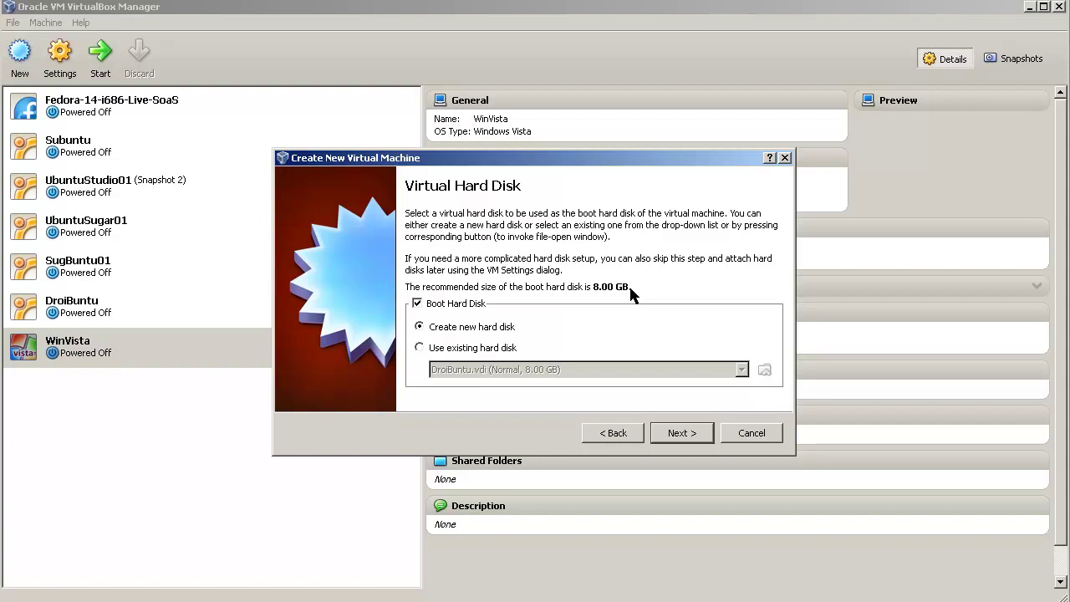
Launch the new virtual disk wizard and keep Dynamically expanding storage as the type.
left_click(682, 433)
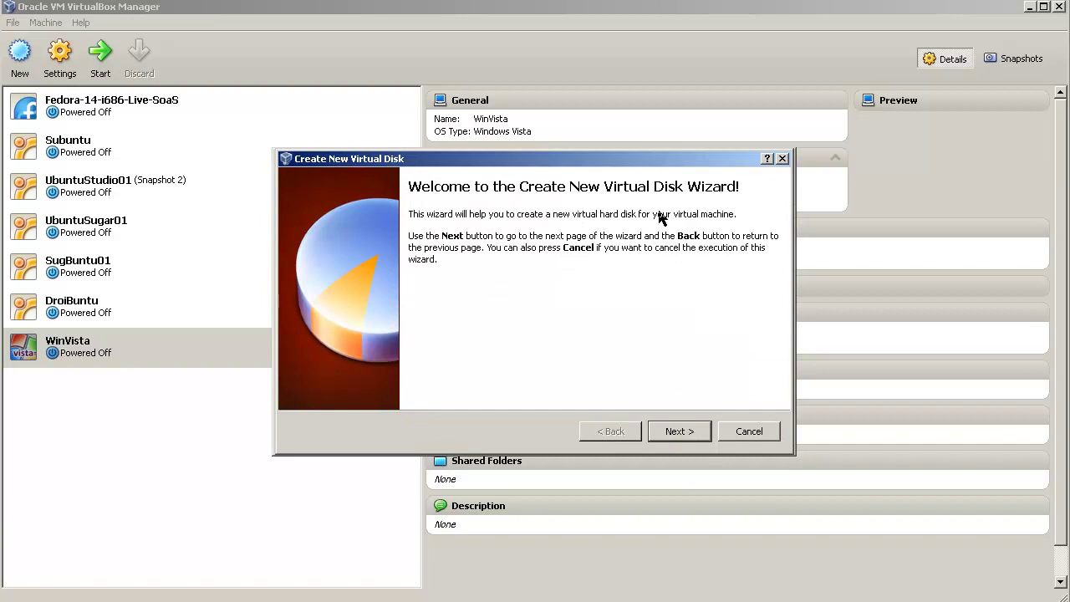
left_click(691, 435)
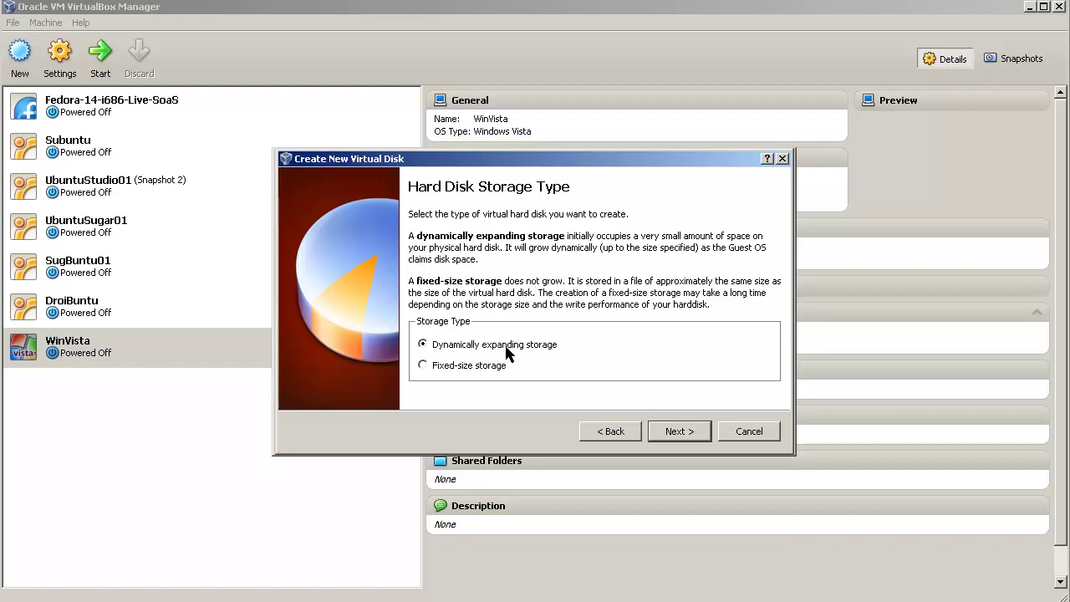
left_click(688, 434)
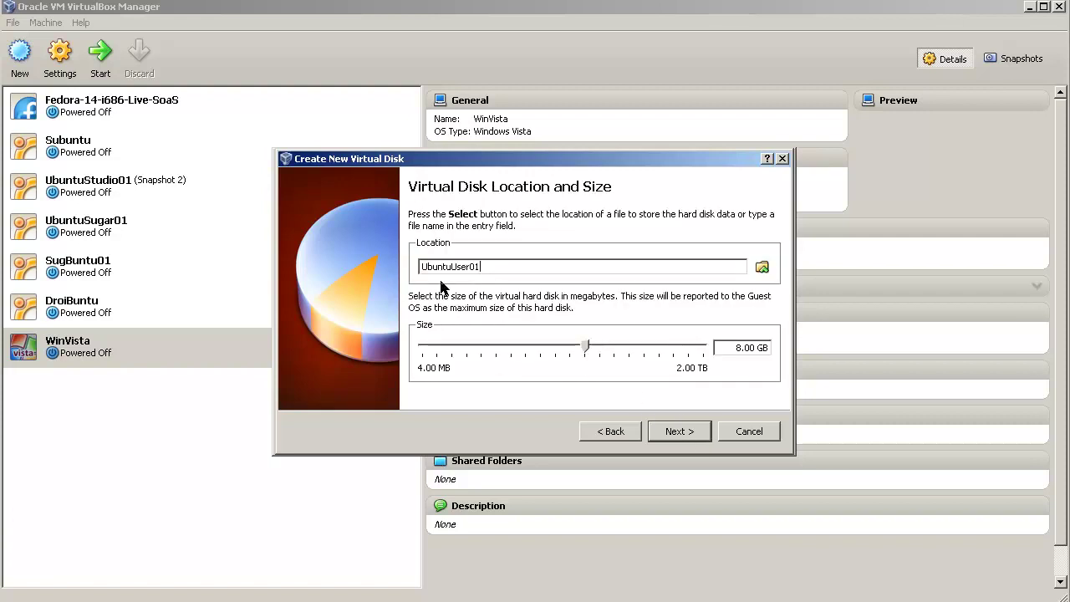
Change the disk size from 8 to 20.00 GB and review the UbuntuUser01.vdi summary.
left_click(498, 267)
left_click(740, 347)
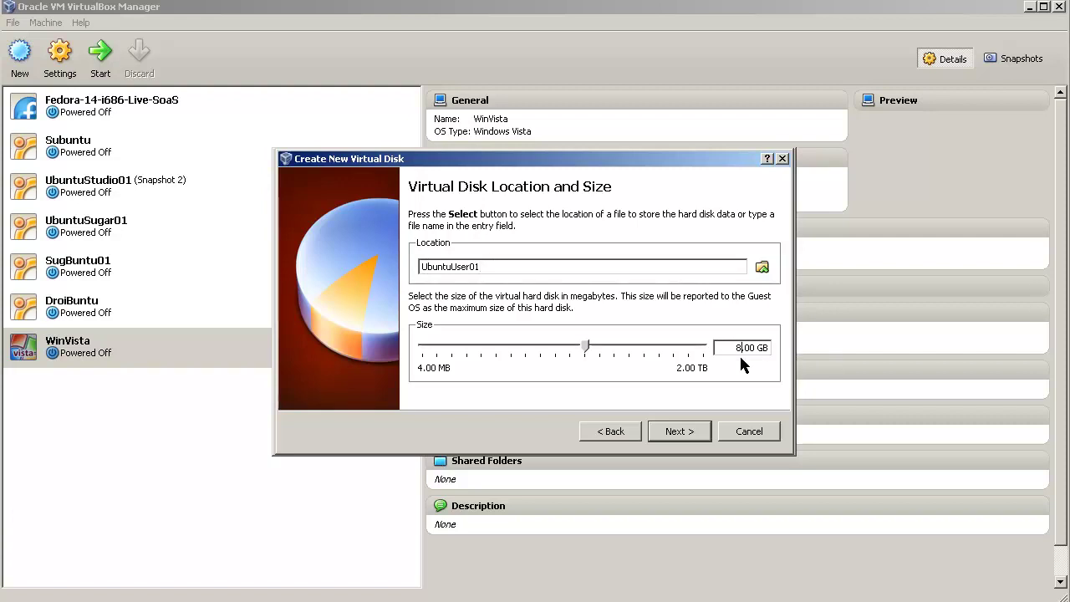
key("BackSpace")
key("BackSpace")
type("20")
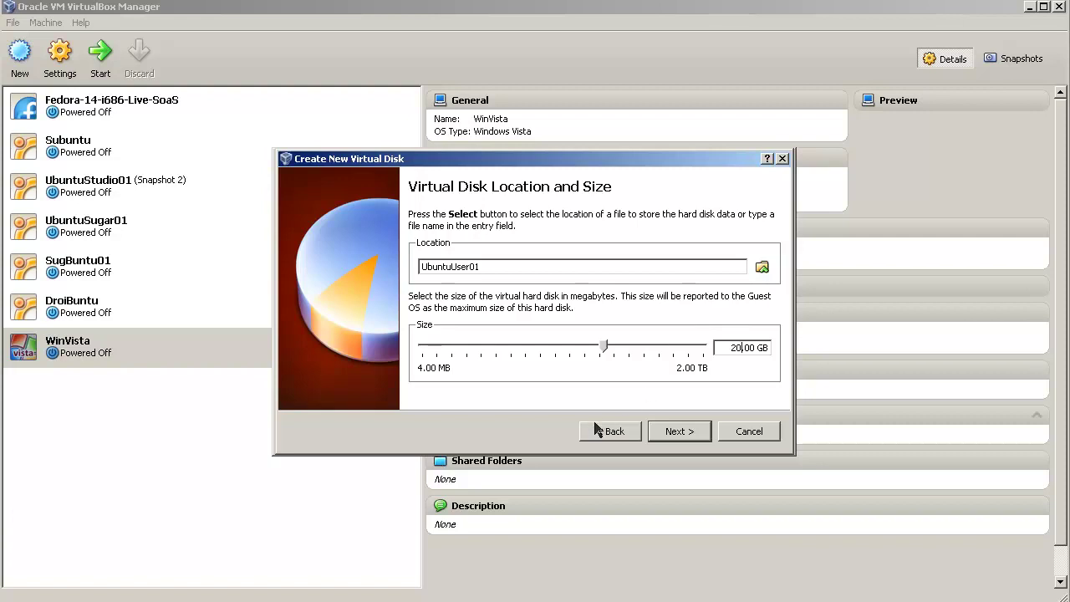
left_click(679, 432)
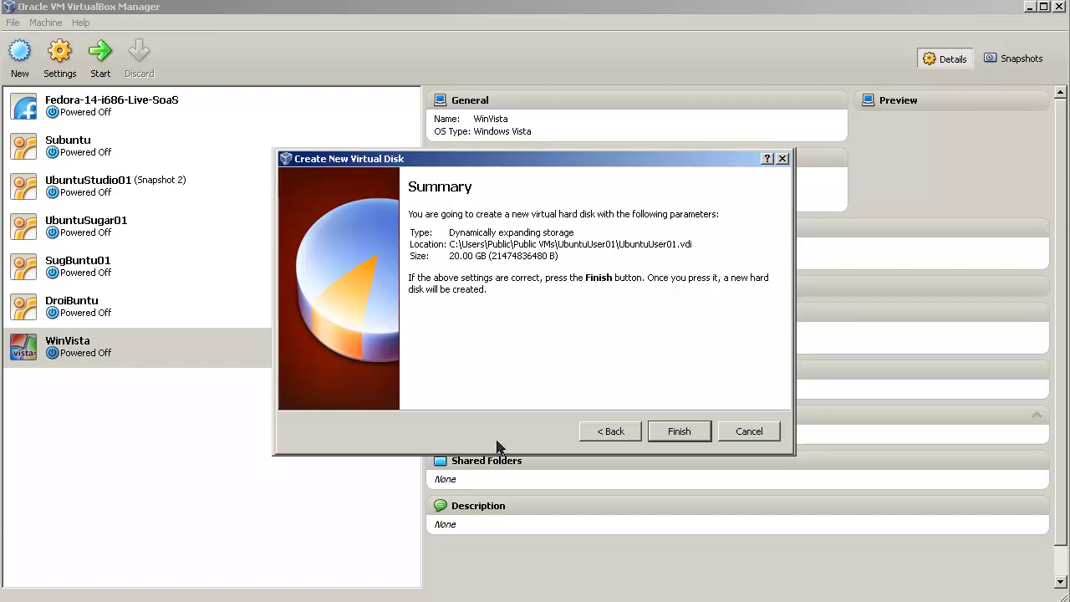
Finish both wizards to create the 20 GB disk and the UbuntuUser01 machine.
left_click(682, 432)
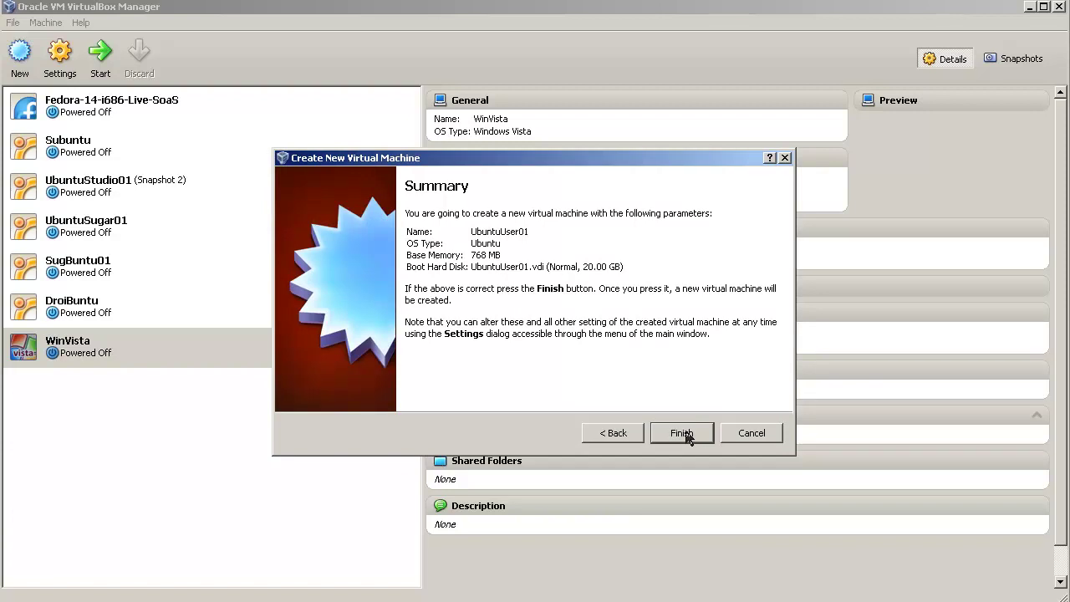
left_click(683, 433)
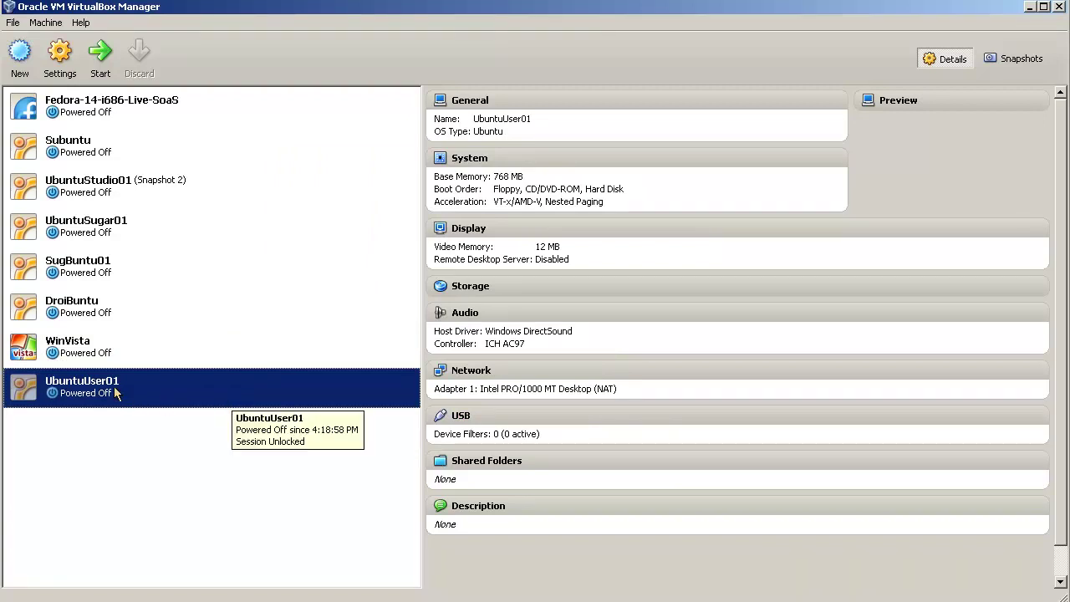
Open UbuntuUser01's Storage settings, select the empty IDE CD/DVD drive and list available disks.
left_click(479, 287)
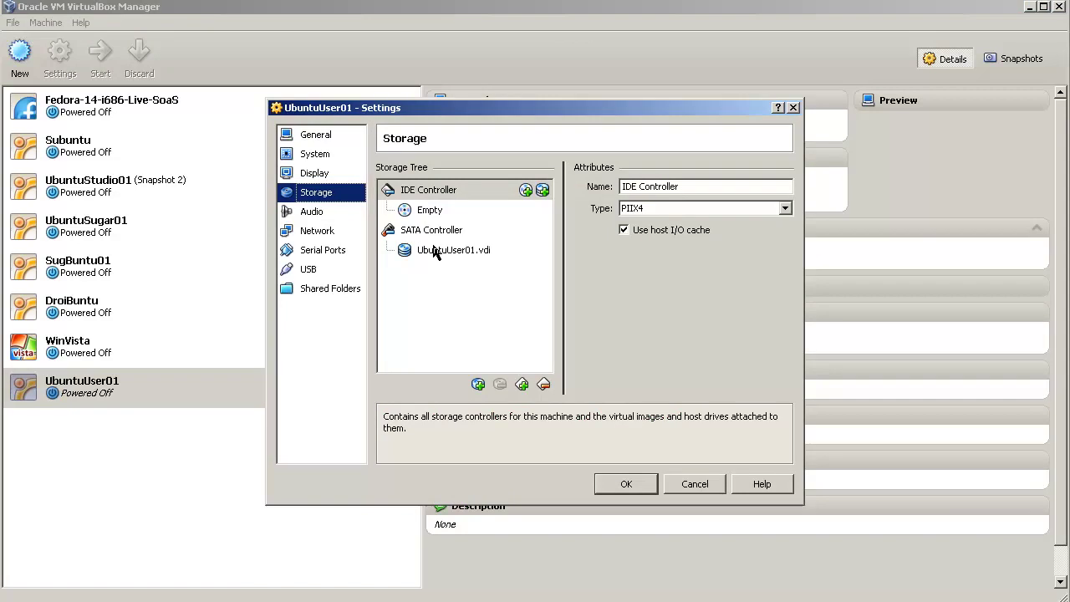
left_click(434, 257)
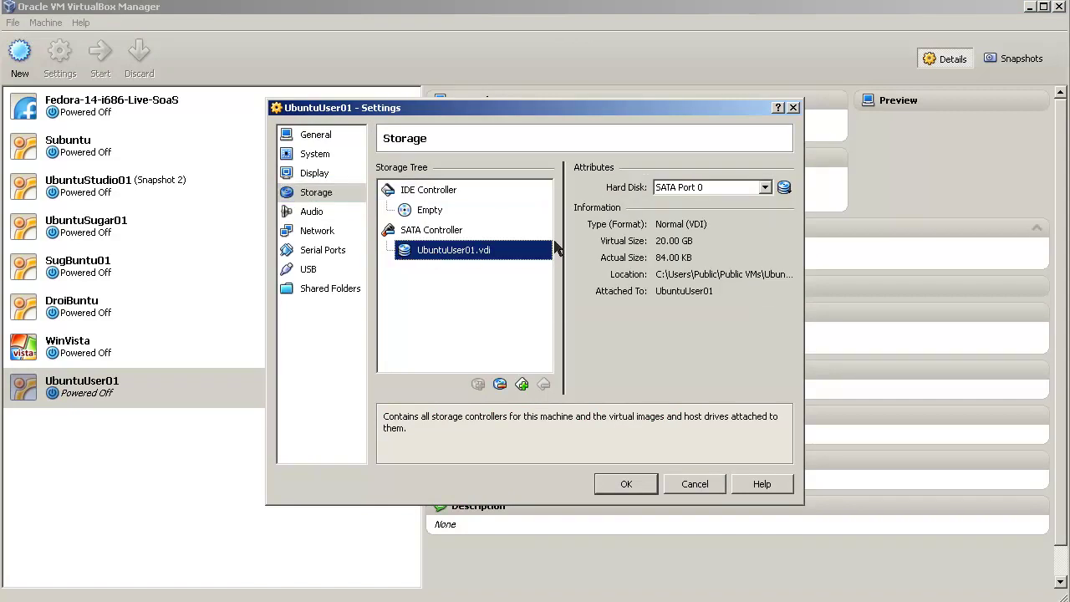
left_click(431, 215)
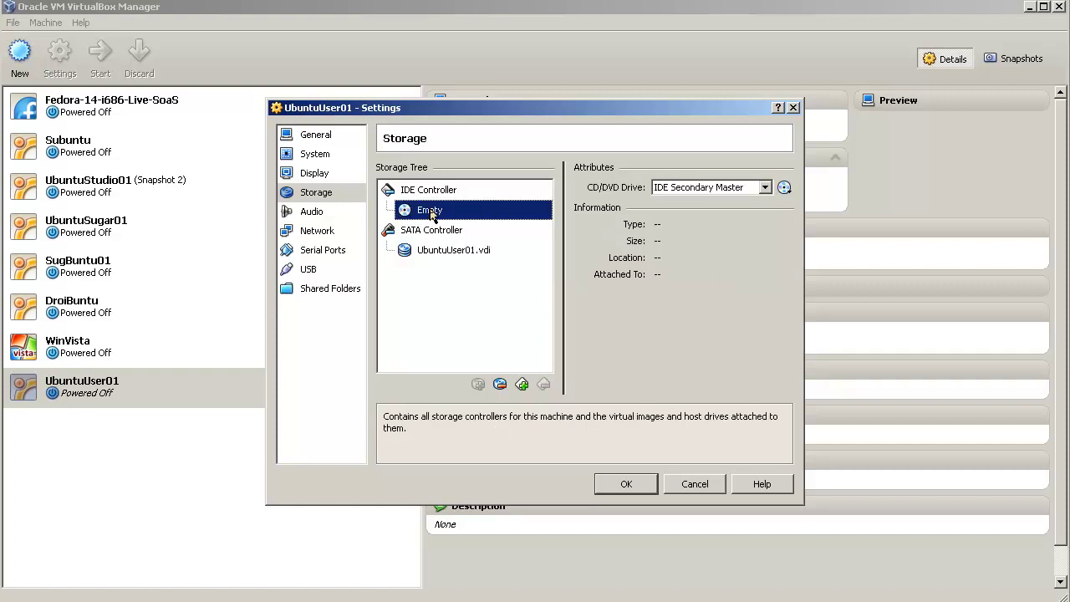
left_click(785, 187)
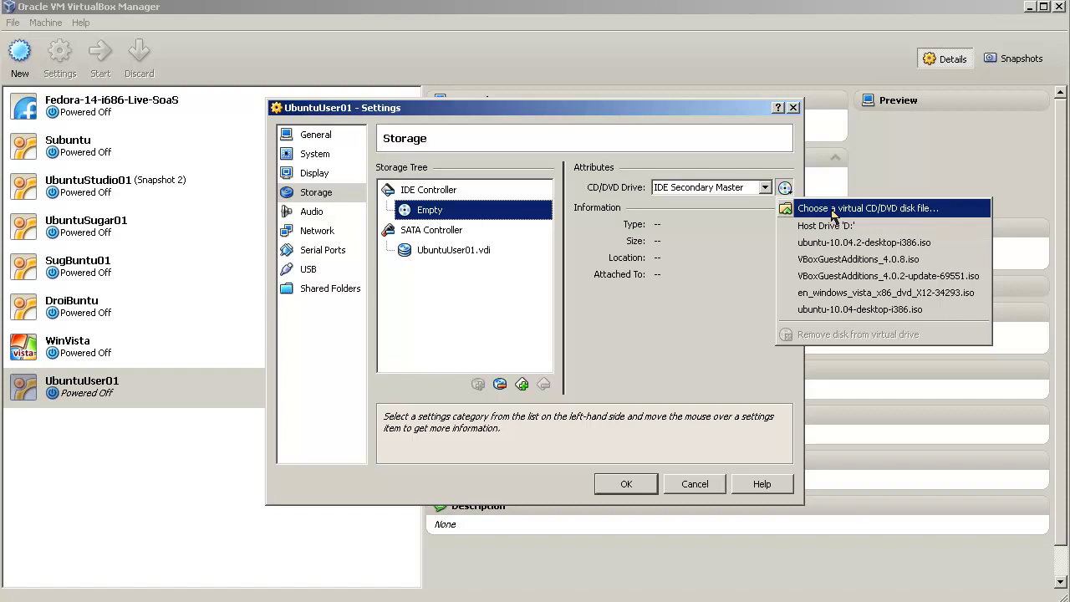
Load ubuntu-10.04.2-desktop-i386.iso from C:\VirtualMachinesforStudentsTeachers\UbuntuDesktop32 into the CD/DVD drive and save.
left_click(834, 210)
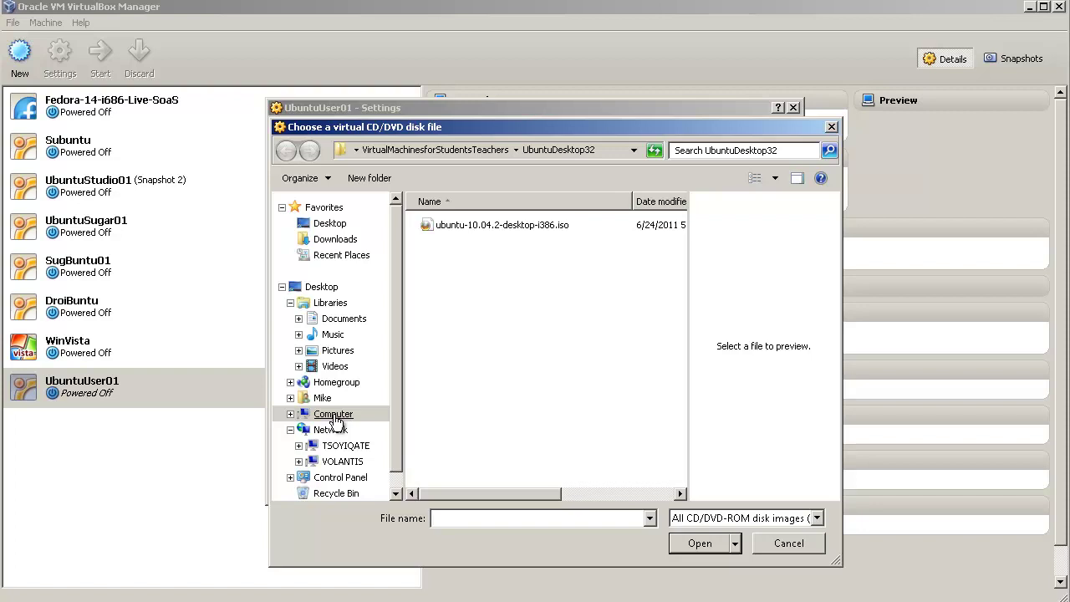
left_click(333, 415)
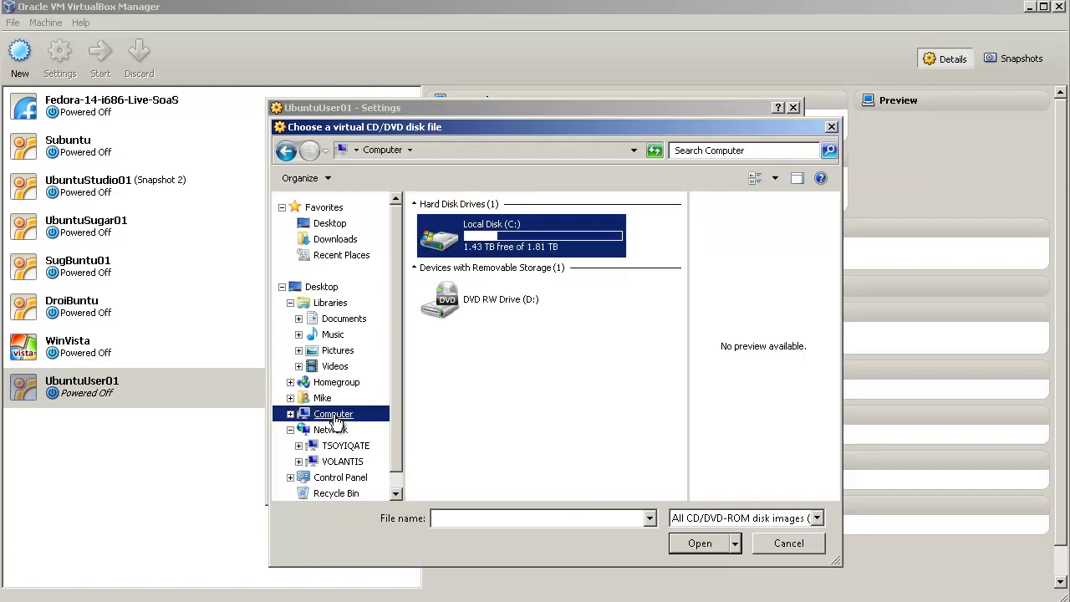
double_click(495, 242)
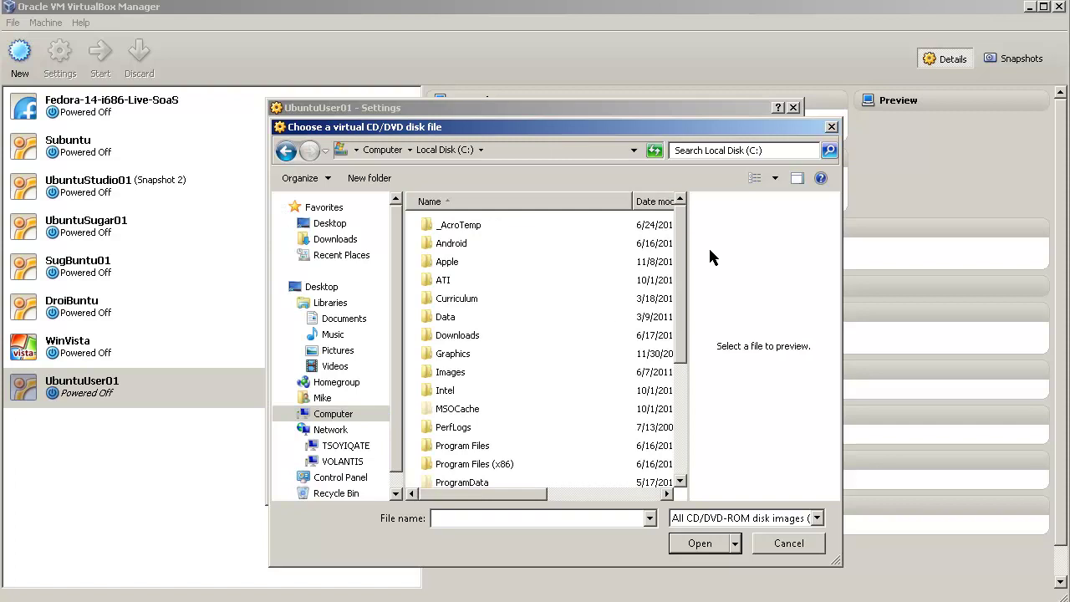
left_click_drag(686, 256, 671, 390)
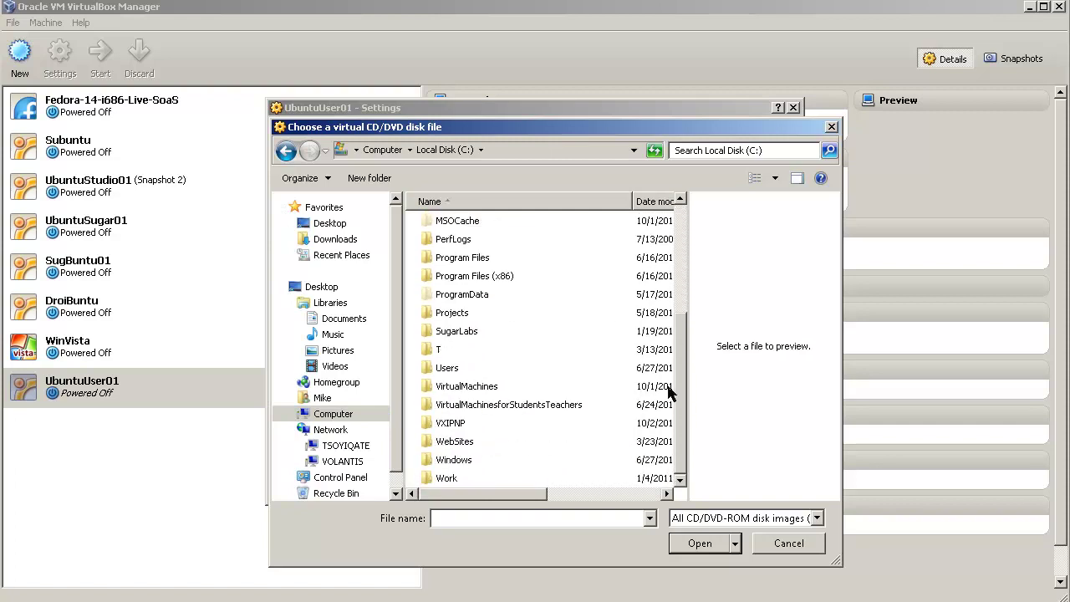
double_click(473, 406)
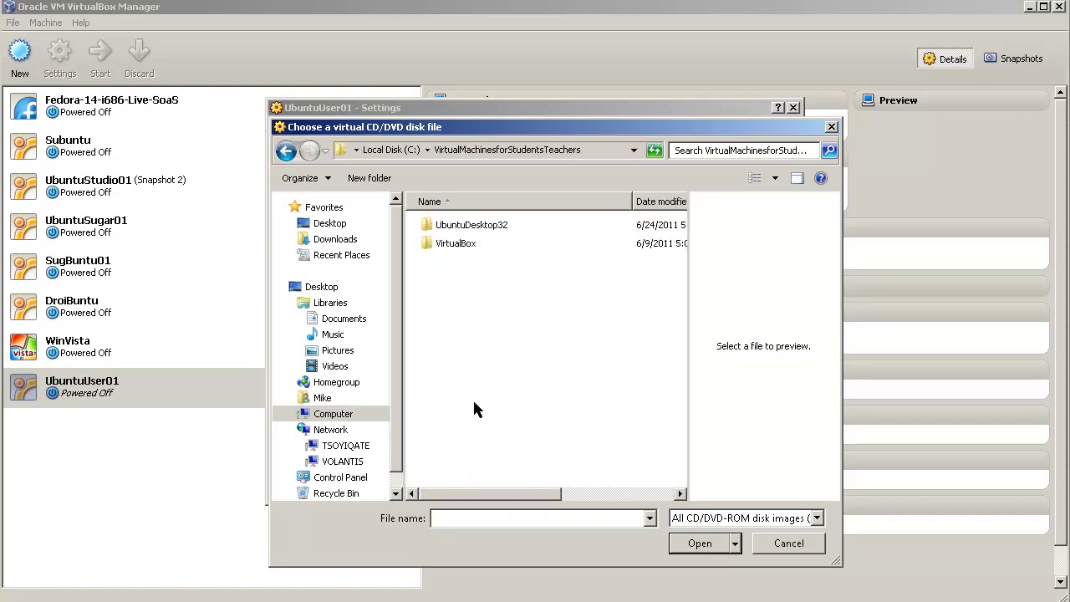
double_click(427, 231)
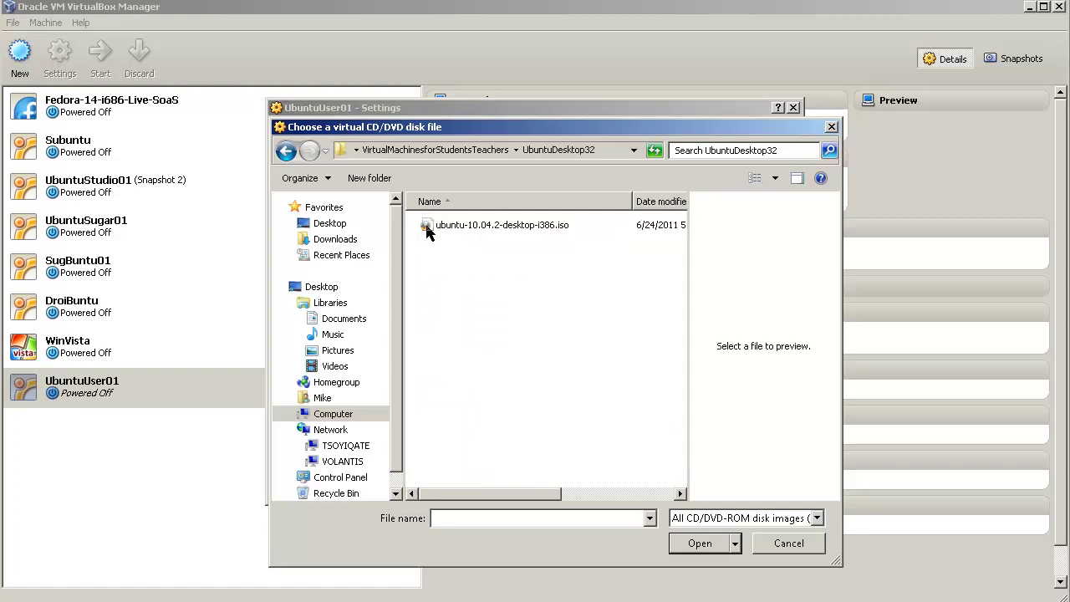
left_click(462, 228)
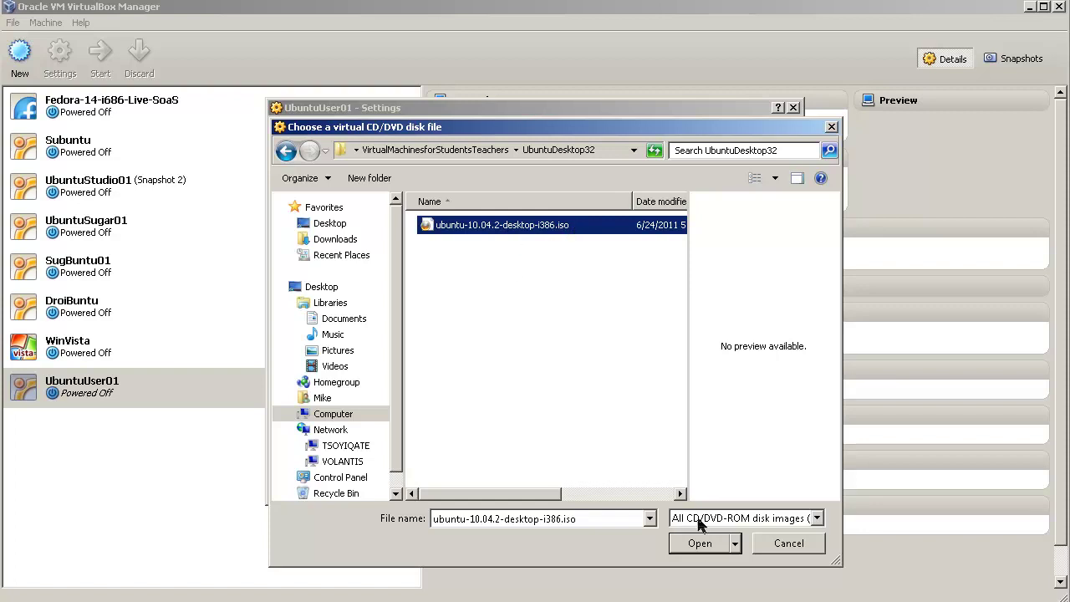
left_click(704, 544)
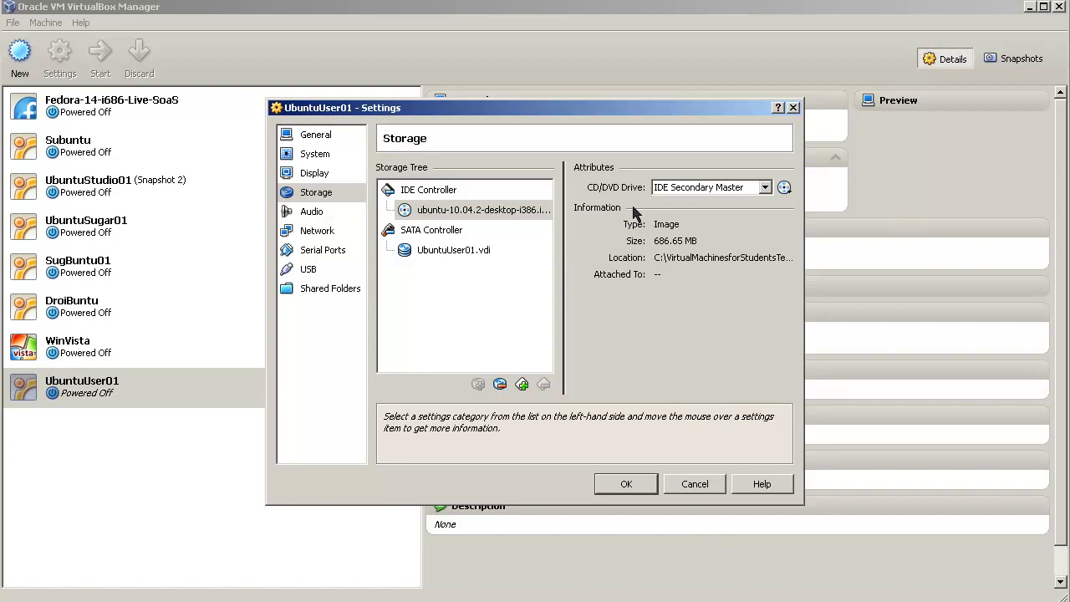
left_click(626, 485)
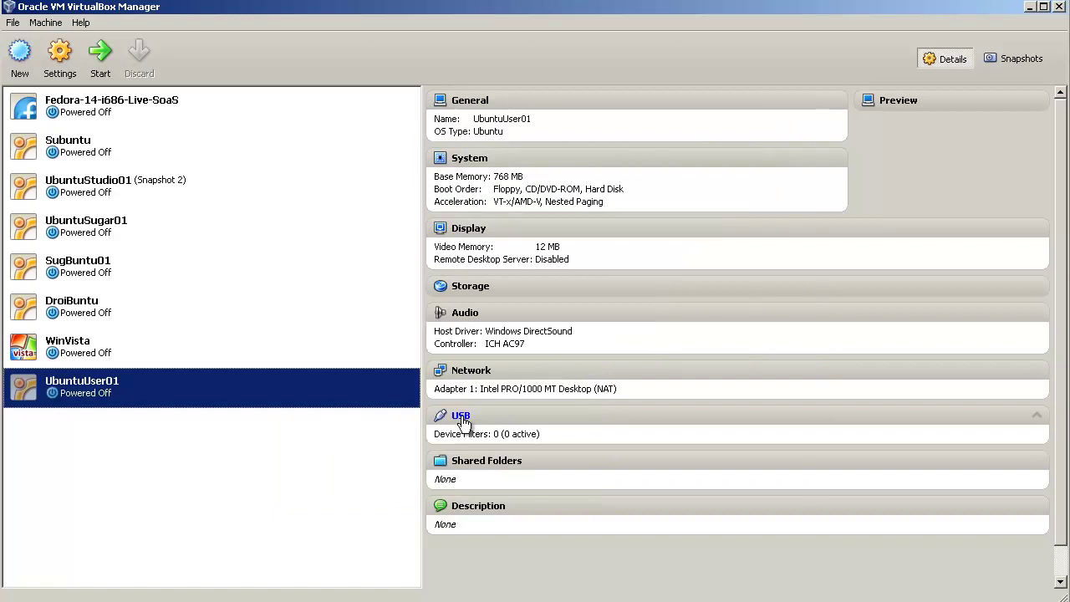
Add a USB device filter for the Canon MP160 [0106] printer to UbuntuUser01 and confirm.
left_click(462, 417)
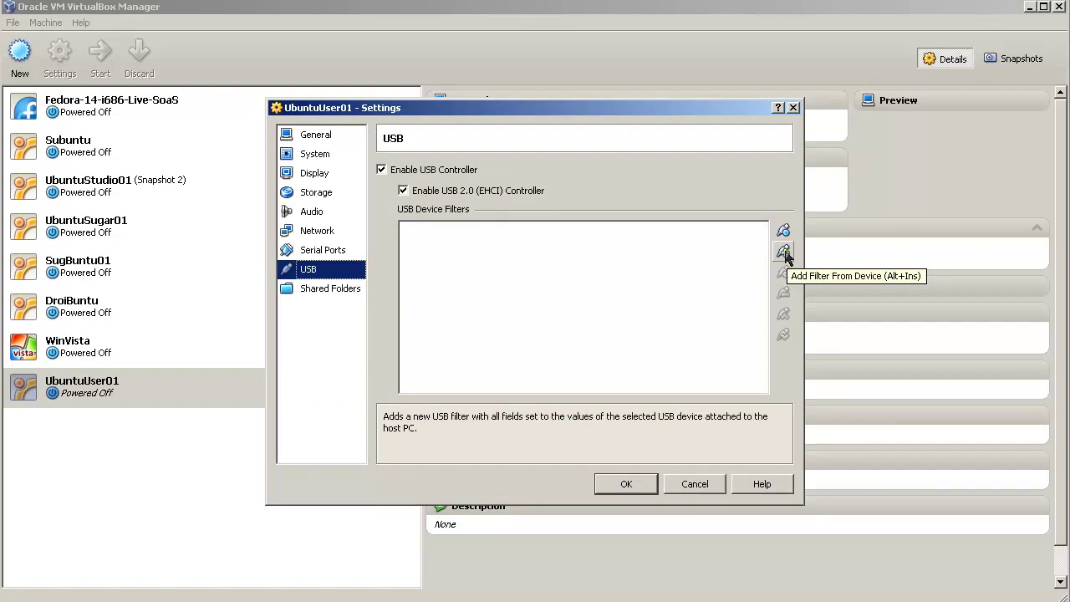
left_click(783, 253)
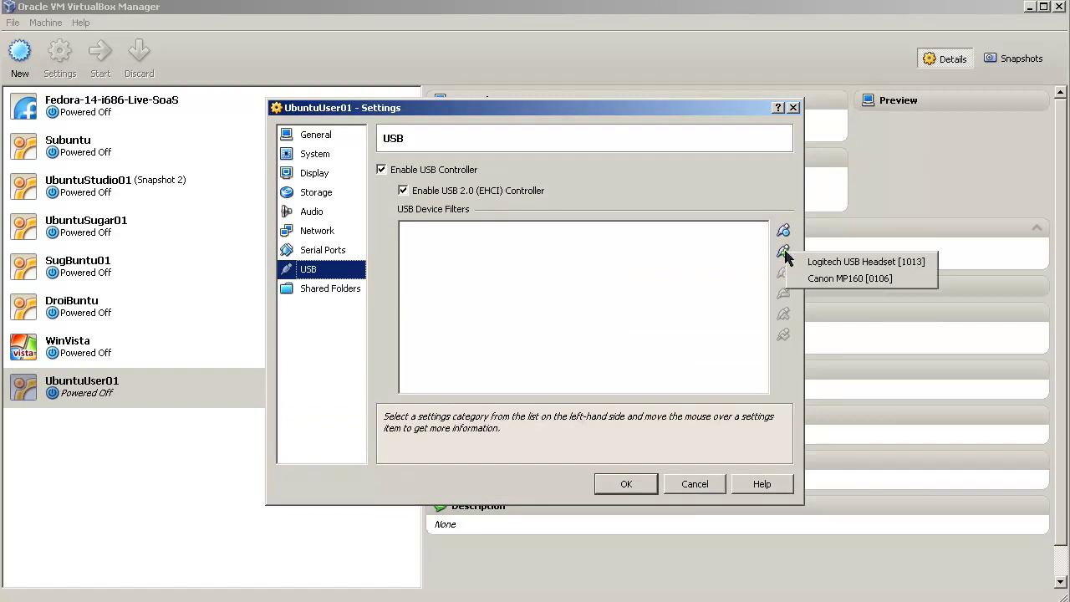
left_click(823, 280)
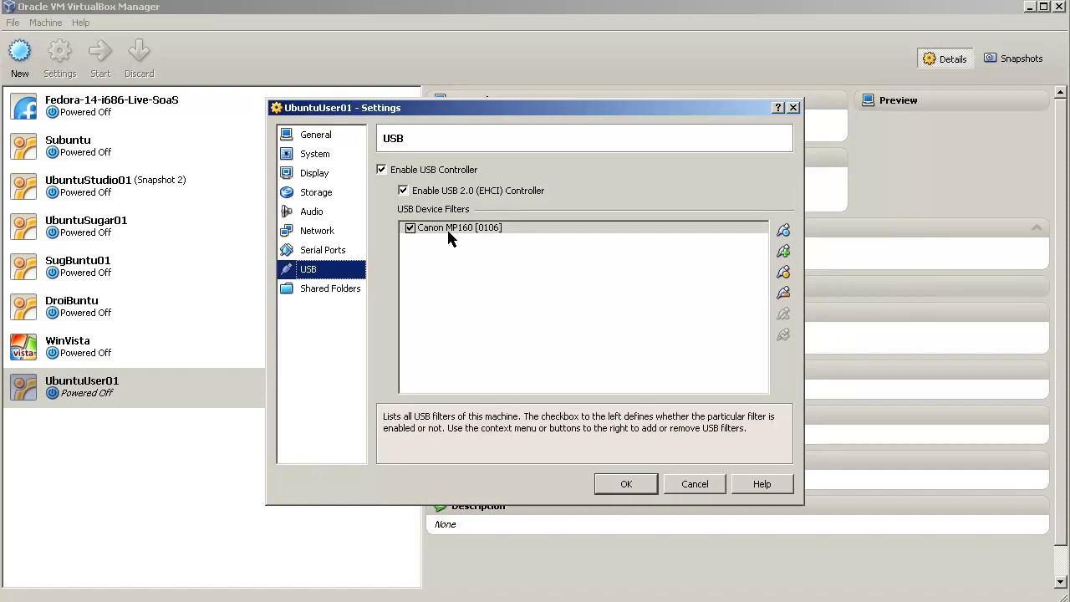
mouse_move(462, 233)
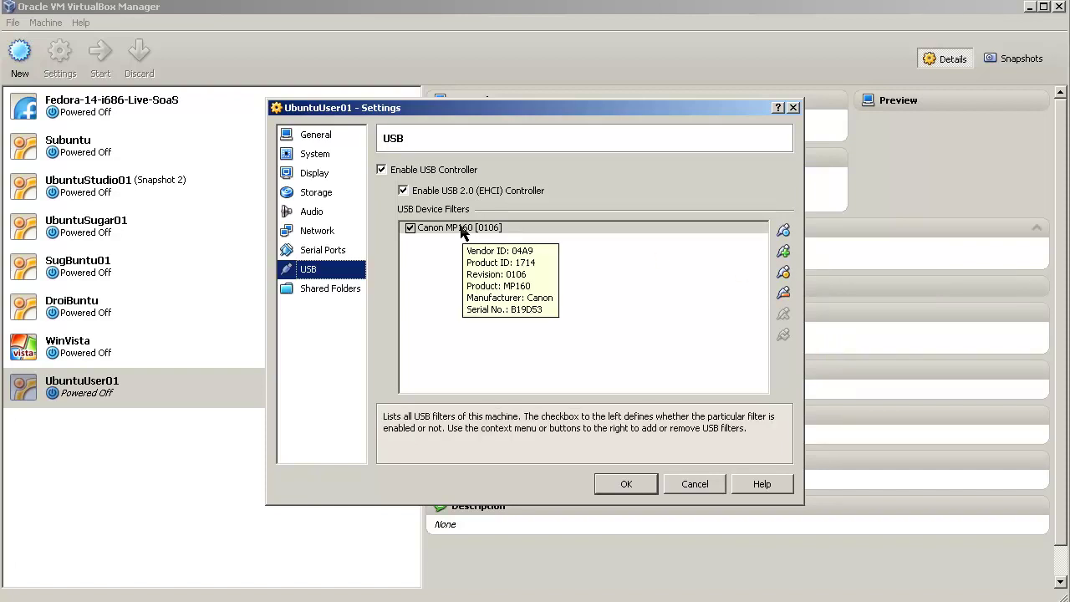
left_click(635, 485)
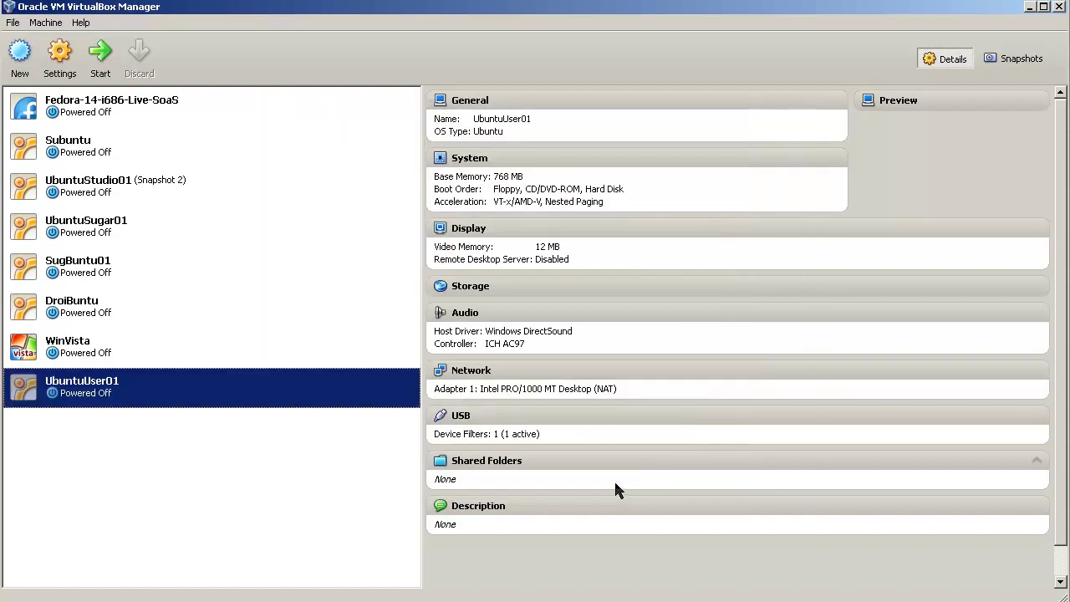